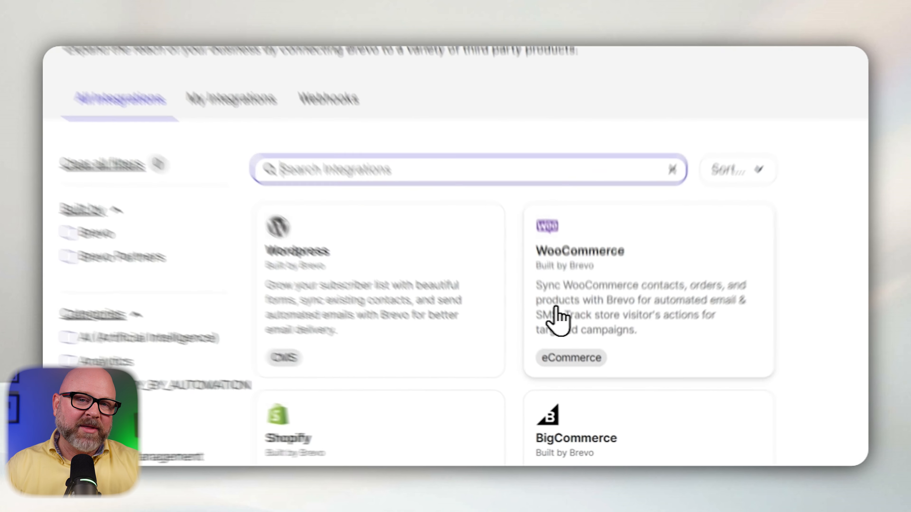
Open the WooCommerce integration and follow its link to download the WooCommerce plugin.
left_click(555, 309)
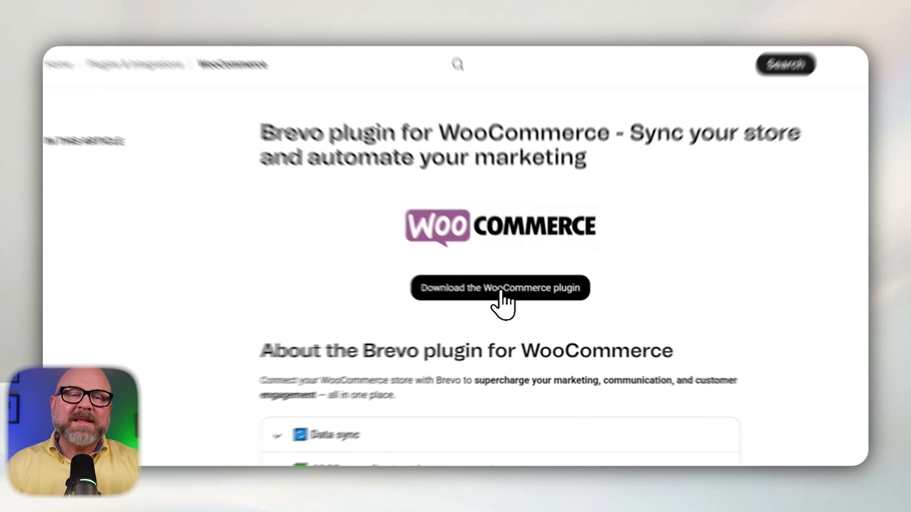
left_click(500, 291)
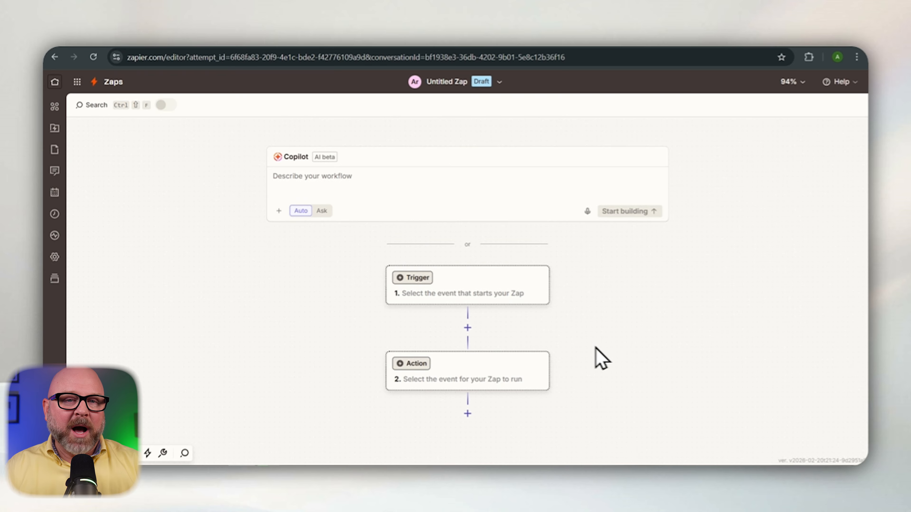
Search the Zap's trigger apps for "brevo" and set Brevo as the trigger app.
left_click(470, 298)
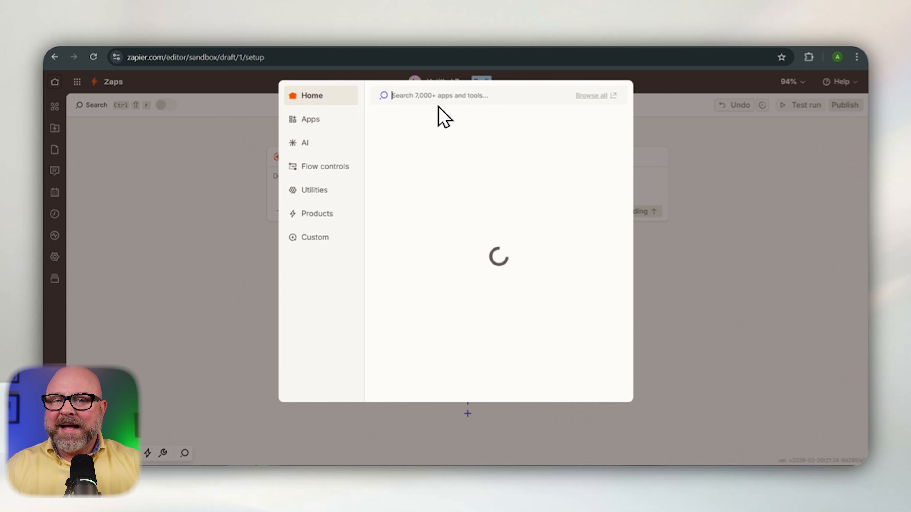
type("brevo")
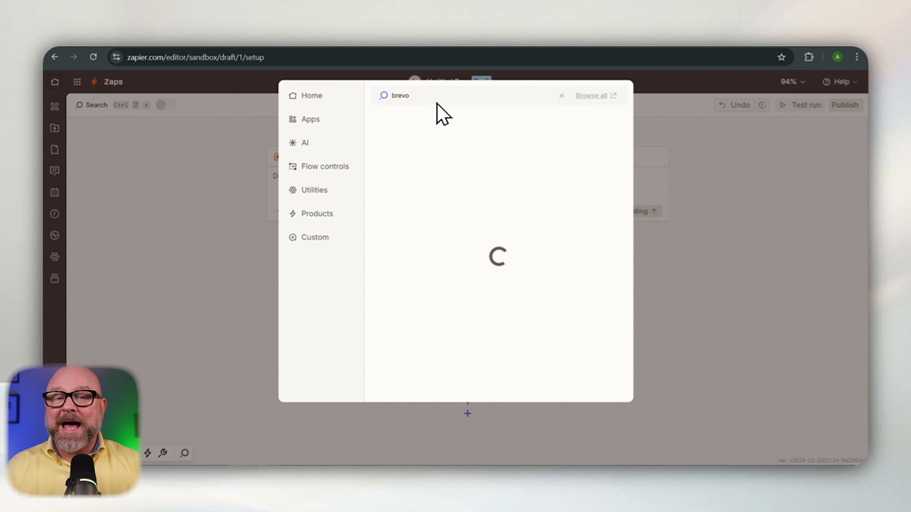
left_click(426, 120)
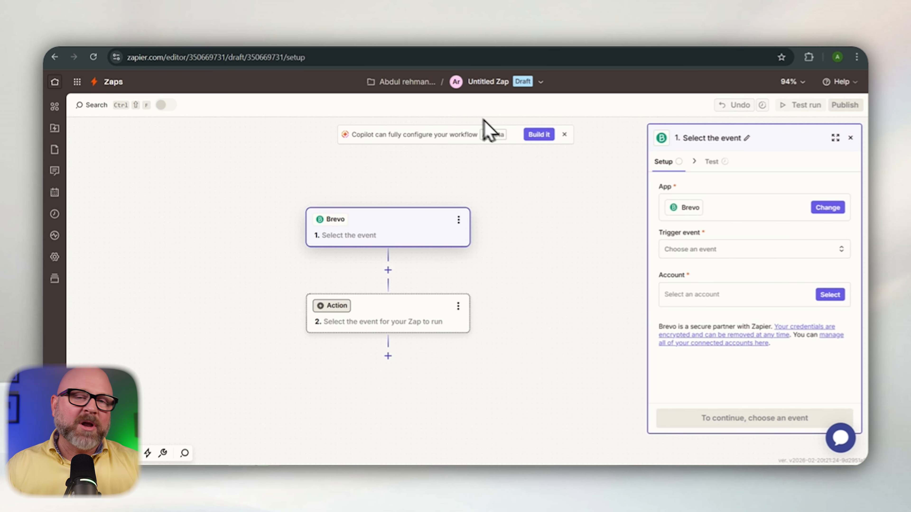
Set the Brevo trigger event to Marketing Email Delivered.
left_click(690, 251)
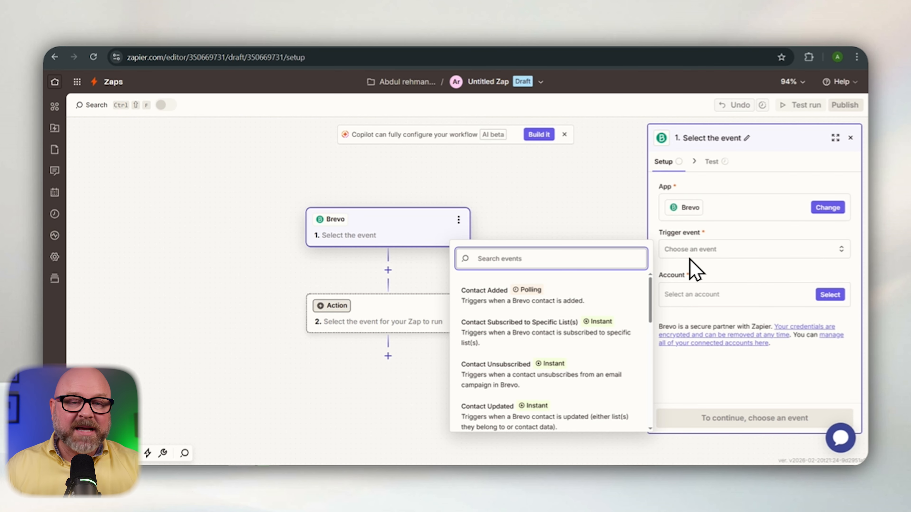
scroll(566, 382, "down", 3)
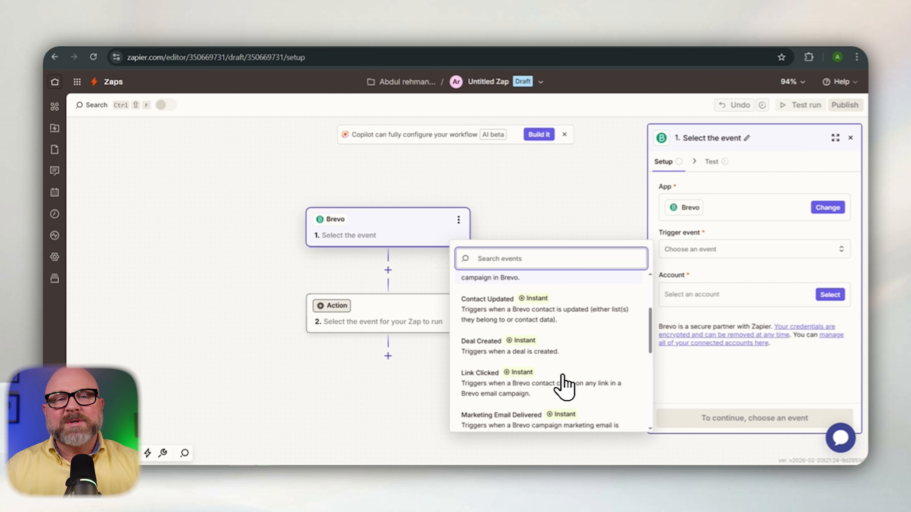
scroll(564, 387, "down", 2)
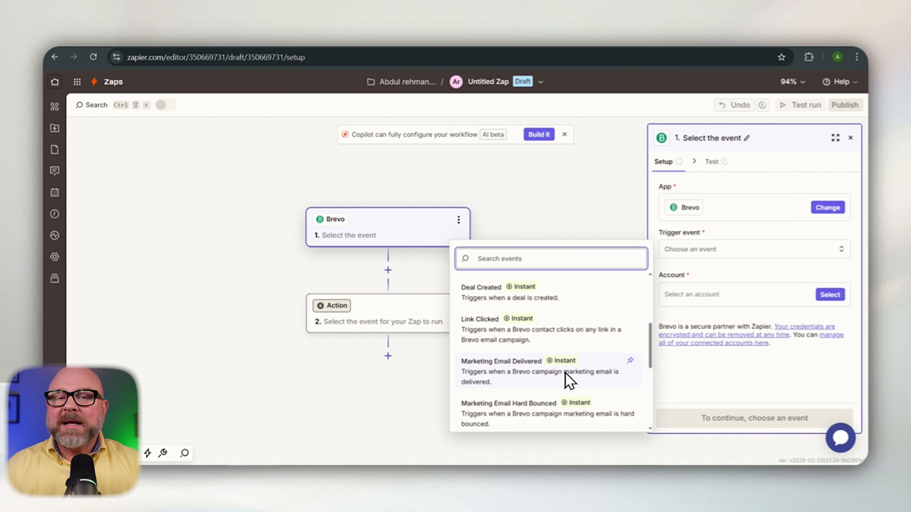
left_click(565, 386)
Start connecting a Brevo account to the trigger, and open the SMTP & API settings in Brevo.
left_click(828, 295)
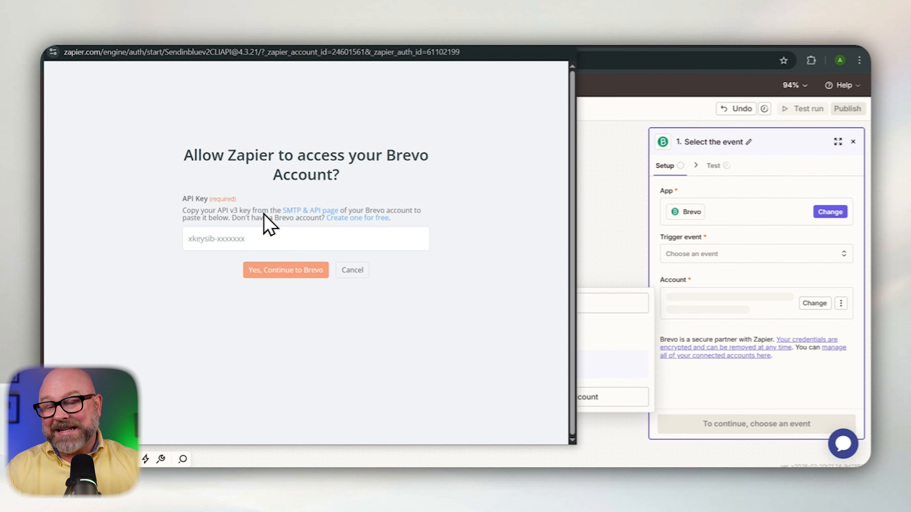
left_click(612, 45)
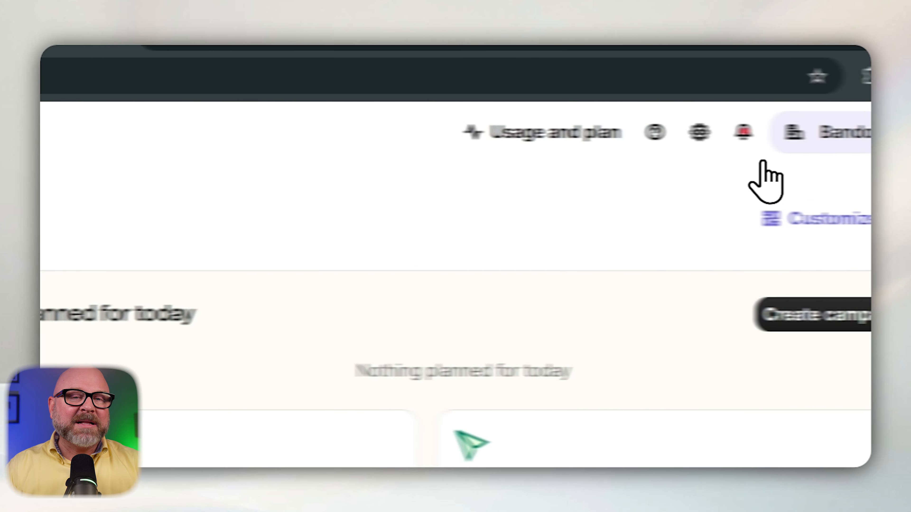
left_click(712, 144)
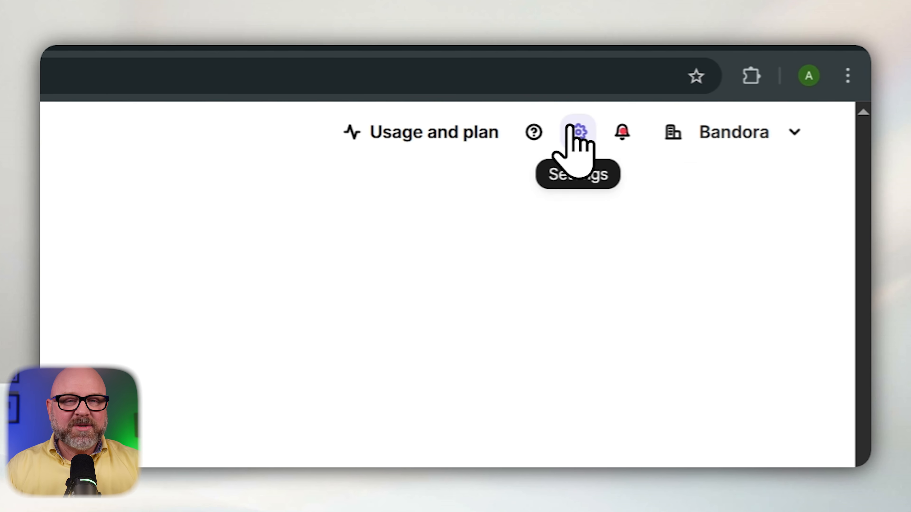
left_click(580, 133)
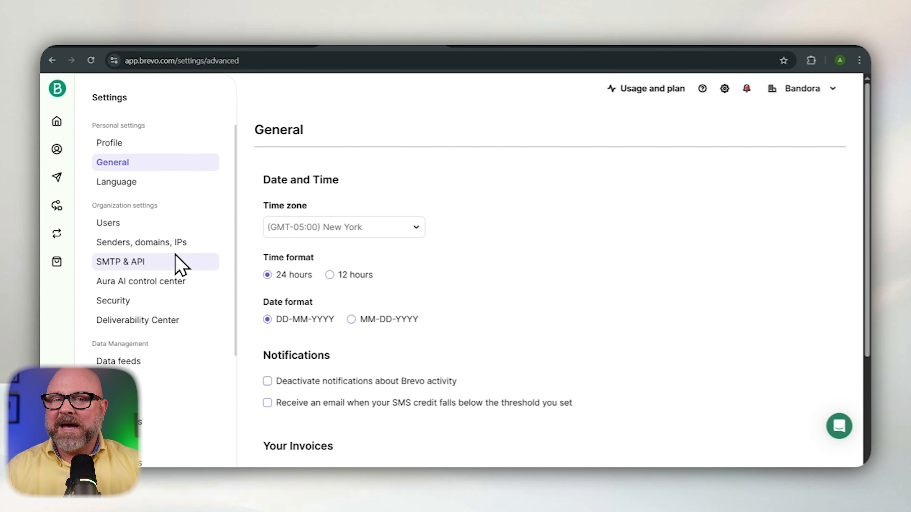
left_click(160, 263)
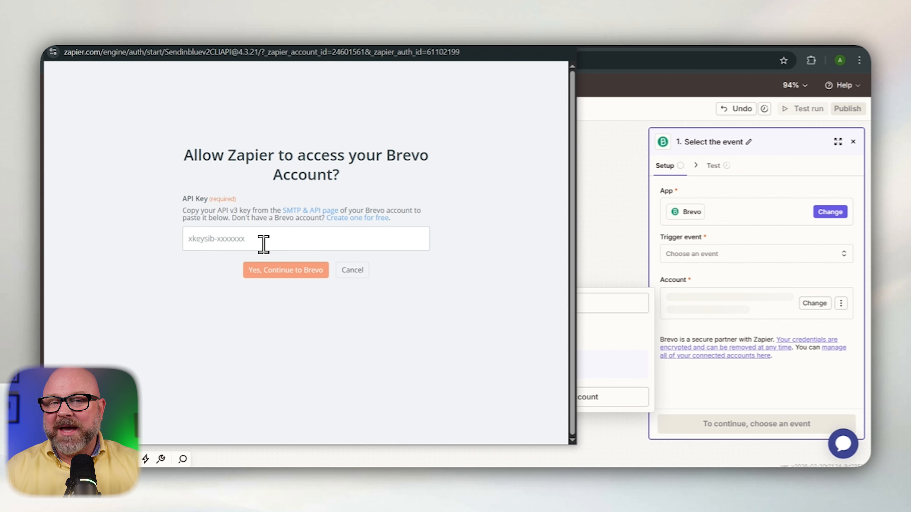
Back in Zapier, paste the Brevo API key, authorize access, and select the Brevo account for the trigger.
left_click(265, 243)
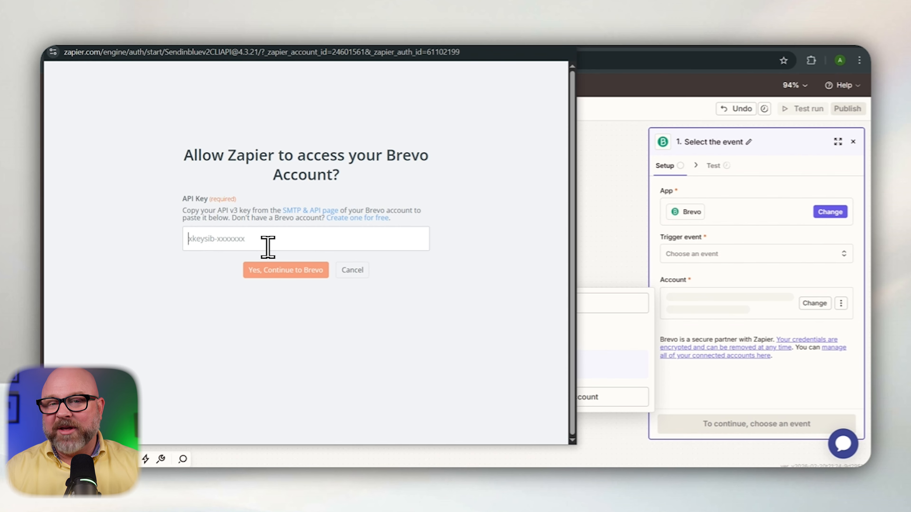
key("ctrl+v")
left_click(275, 295)
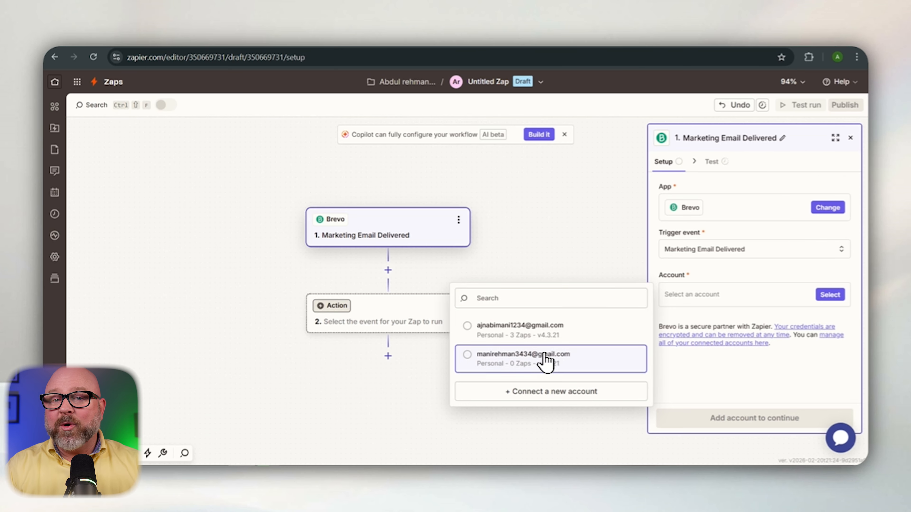
left_click(542, 355)
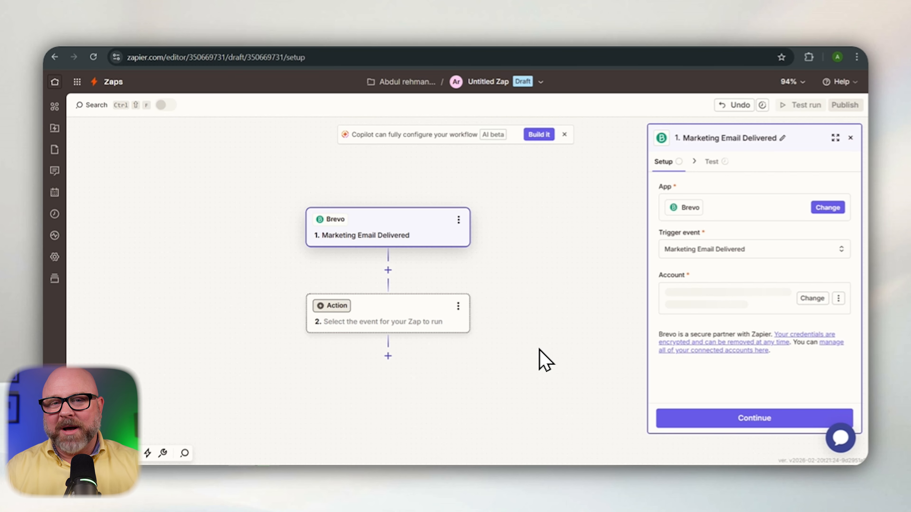
Search the action apps for "woo" and set WooCommerce as the app for the Zap's second step.
type("woo")
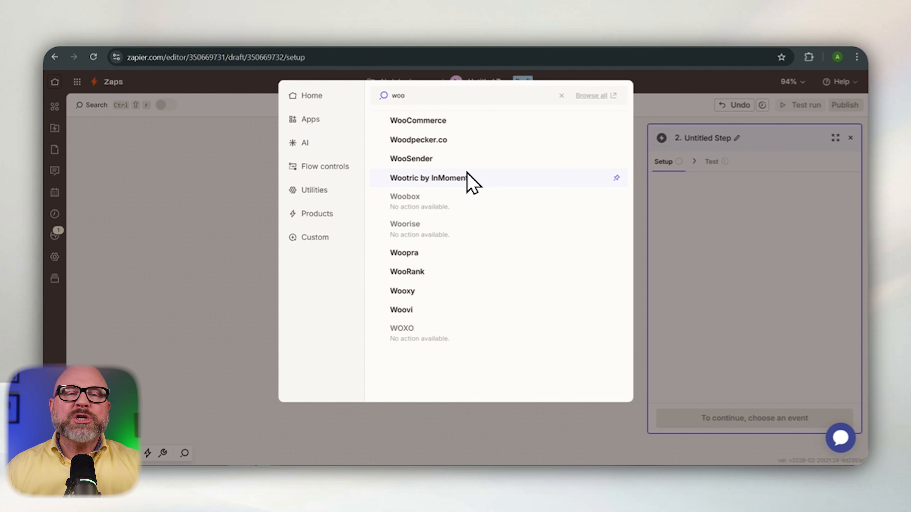
left_click(409, 120)
left_click_drag(543, 240, 523, 239)
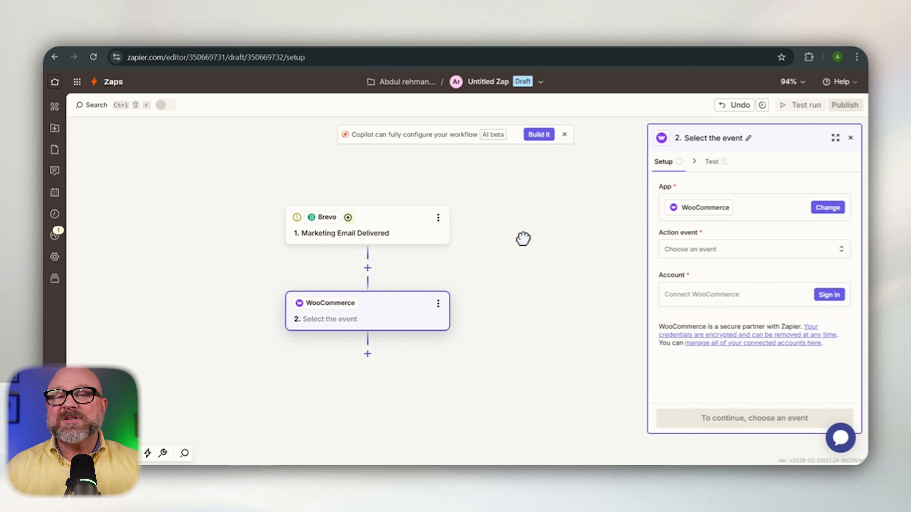
Browse the WooCommerce action events and set the action event to Create Order.
left_click(690, 255)
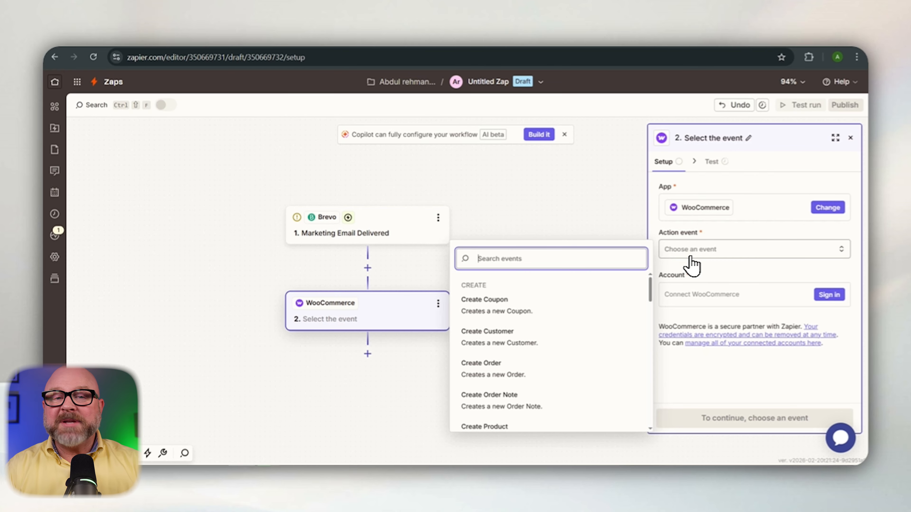
scroll(536, 359, "down", 6)
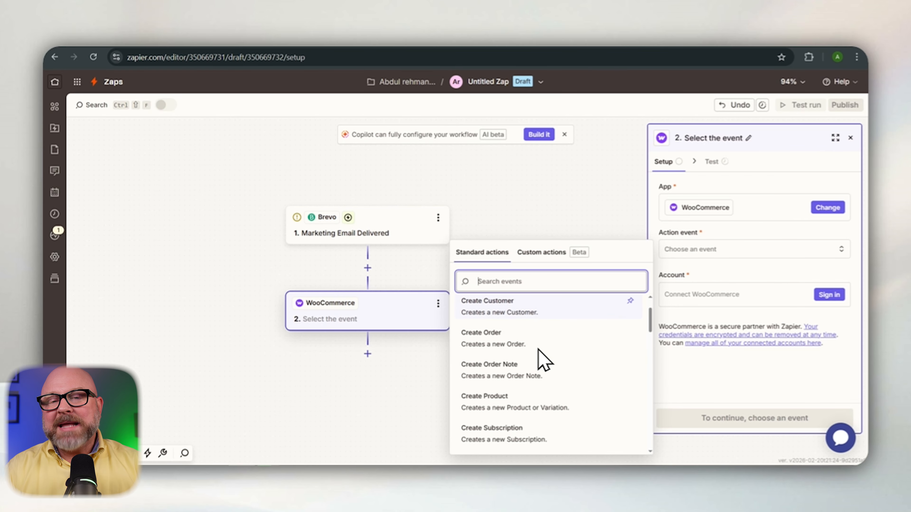
scroll(543, 360, "down", 4)
scroll(542, 358, "up", 10)
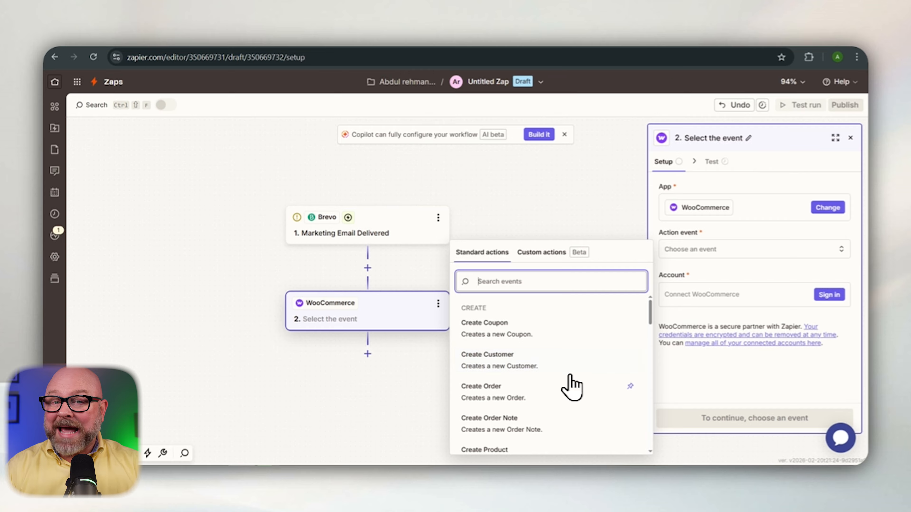
left_click(567, 394)
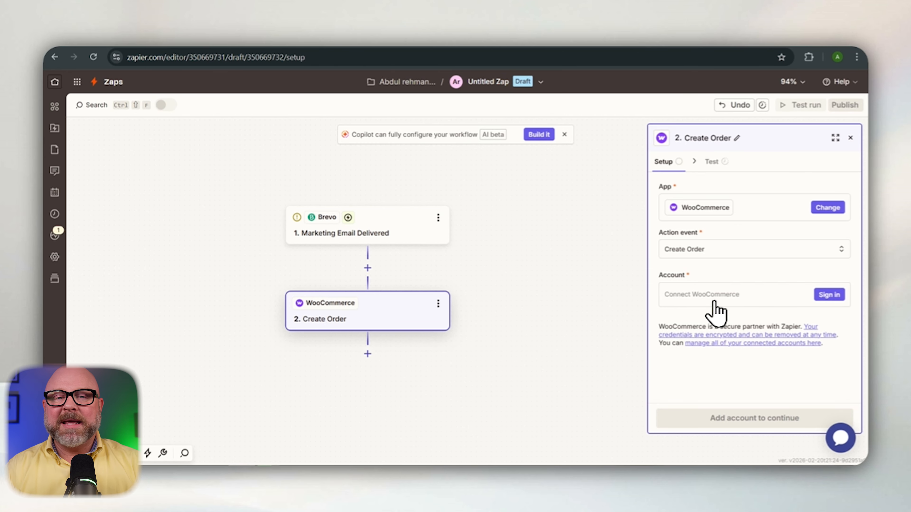
Open the sign-in window for connecting a WooCommerce account.
left_click(830, 296)
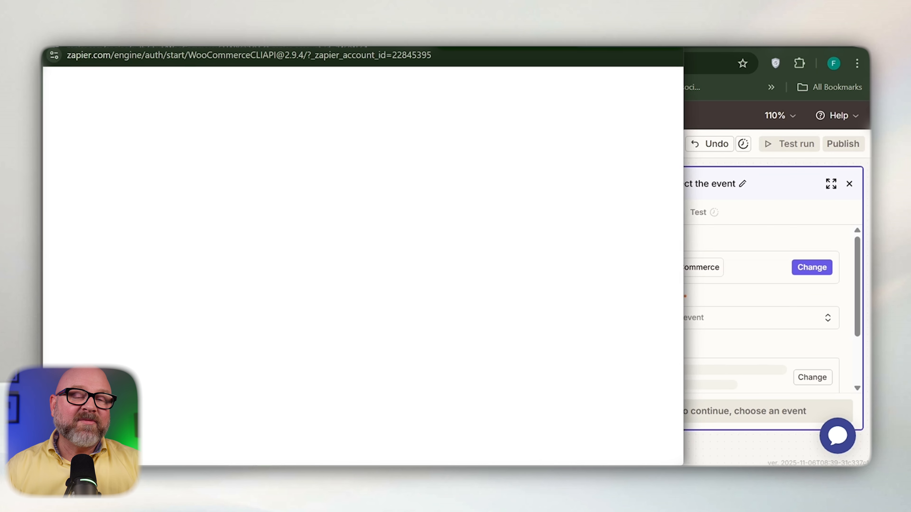
left_click(54, 48)
left_click(100, 47)
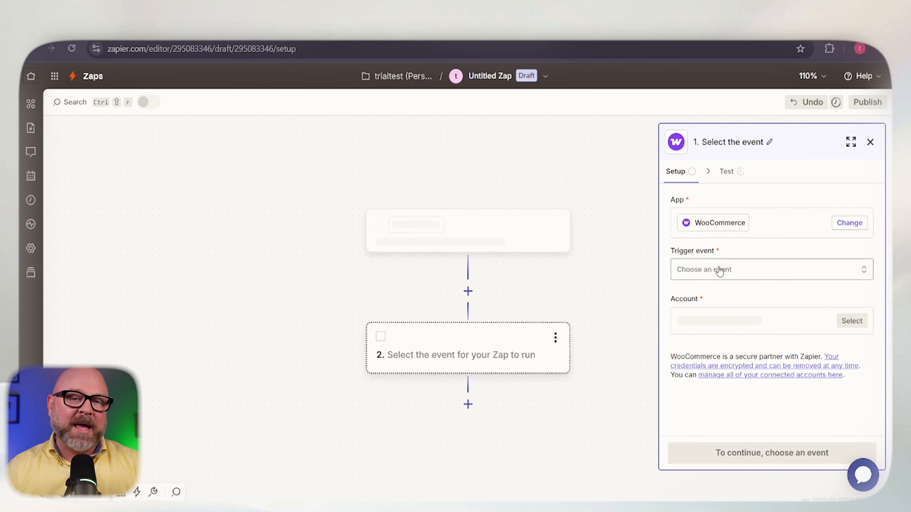
Set the trigger event of the WooCommerce trigger step to Booking.
left_click(719, 271)
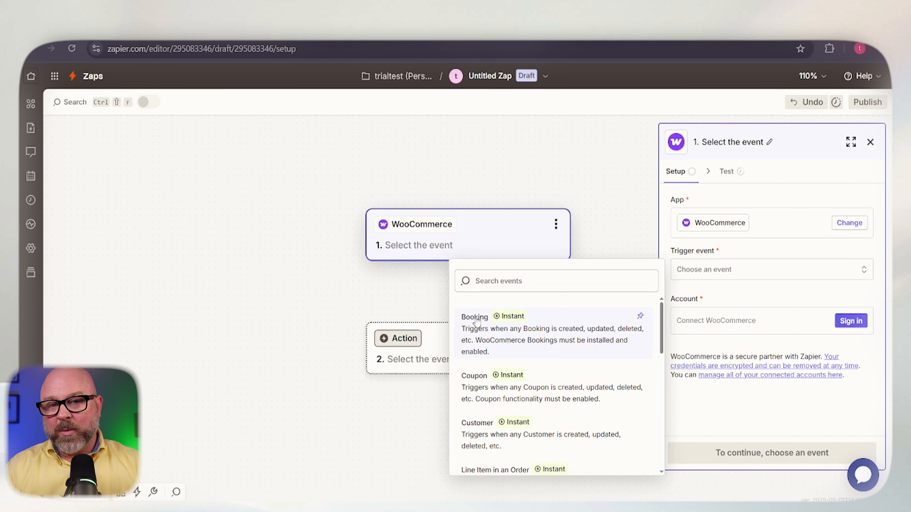
left_click(475, 322)
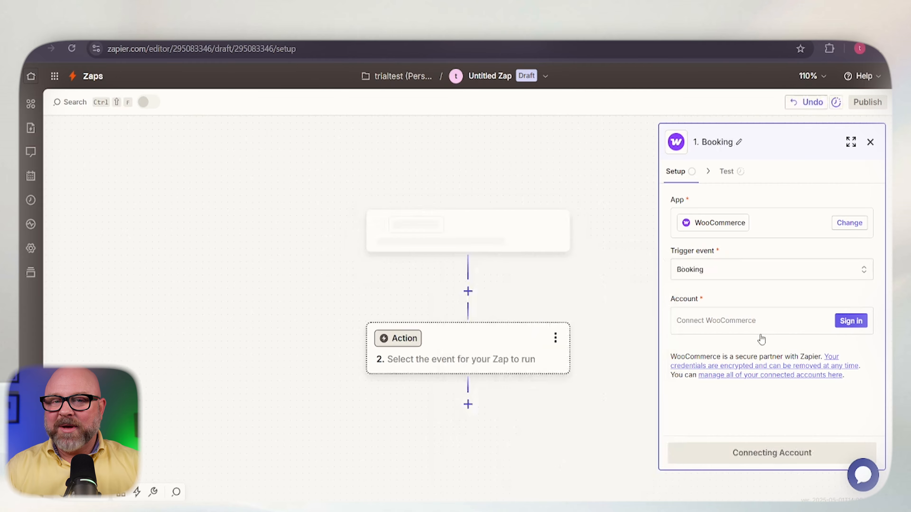